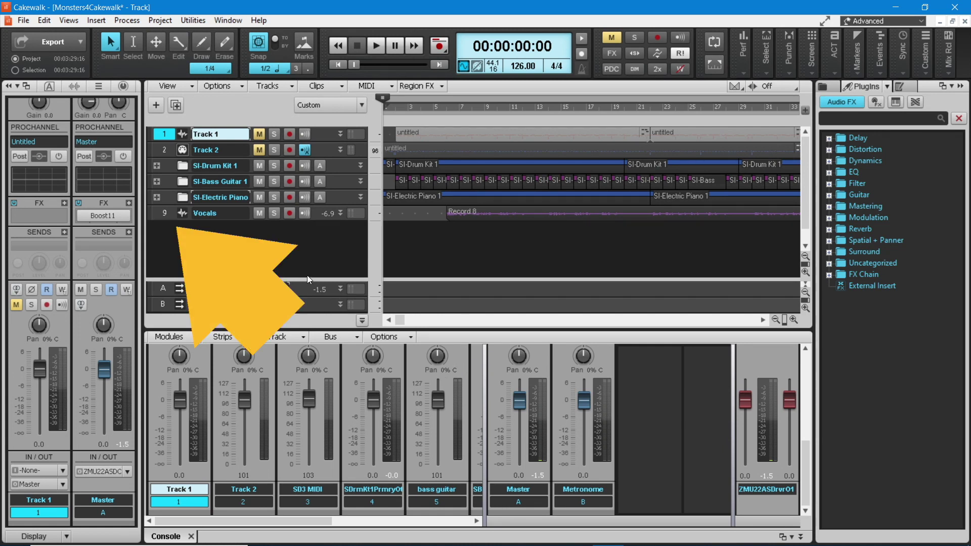
# Select the Vocals track (track 9) so its strip appears in the Inspector.
pyautogui.click(165, 213)
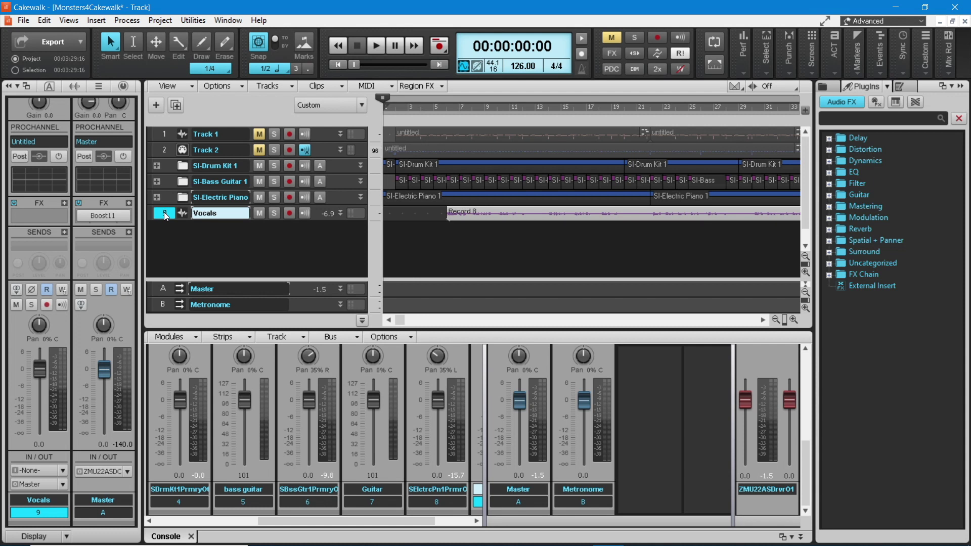
pyautogui.moveTo(122, 216)
# Insert a Sonitus Gate from Audio FX > Dynamics on the Vocals effects rack.
pyautogui.click(65, 204)
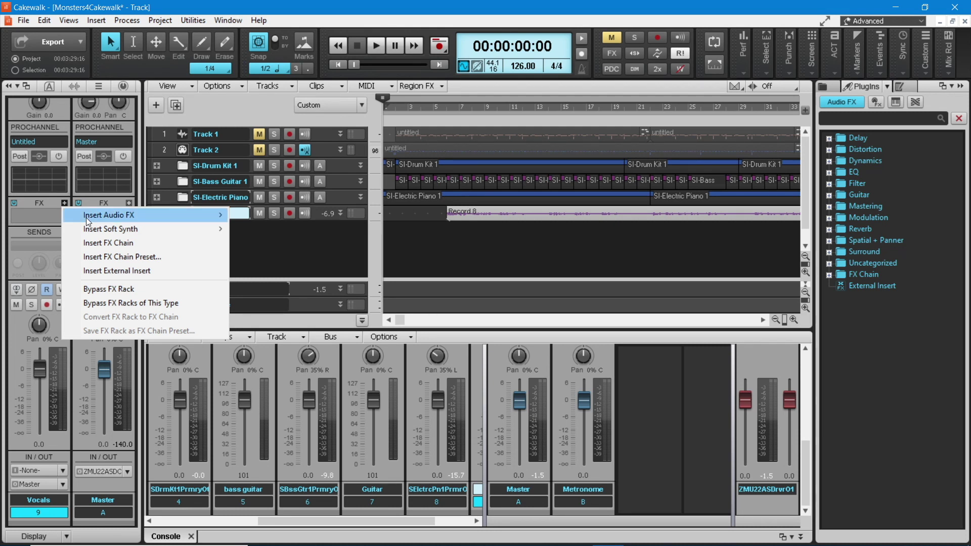
pyautogui.moveTo(87, 218)
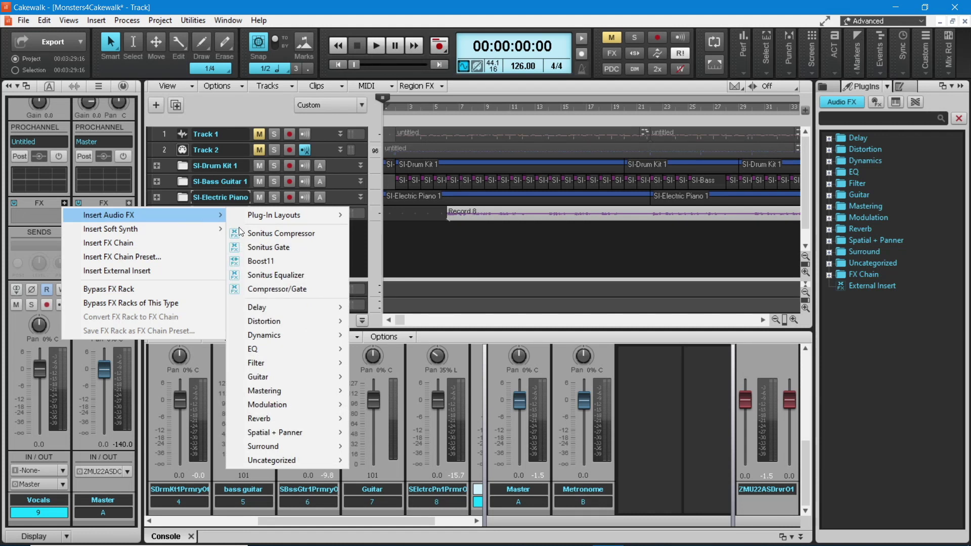
pyautogui.moveTo(283, 338)
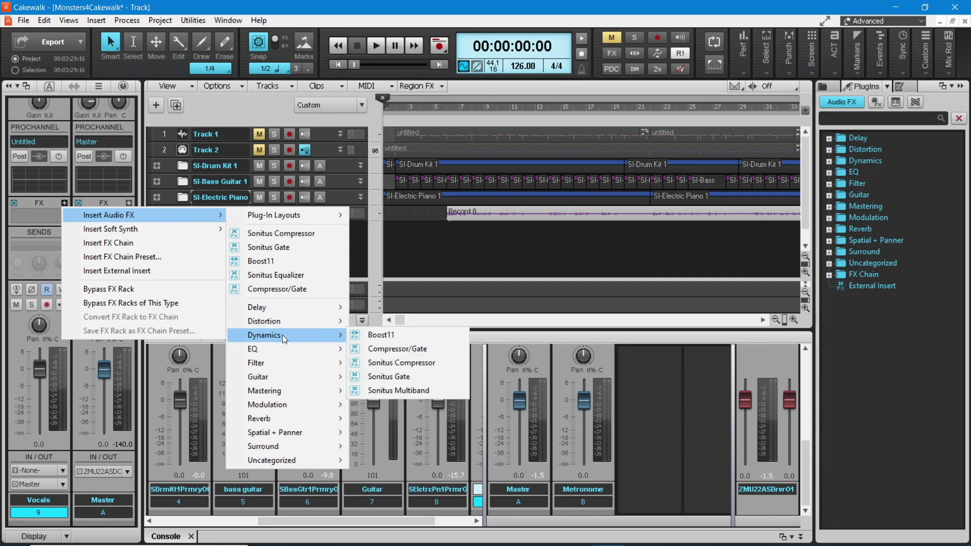
pyautogui.click(391, 376)
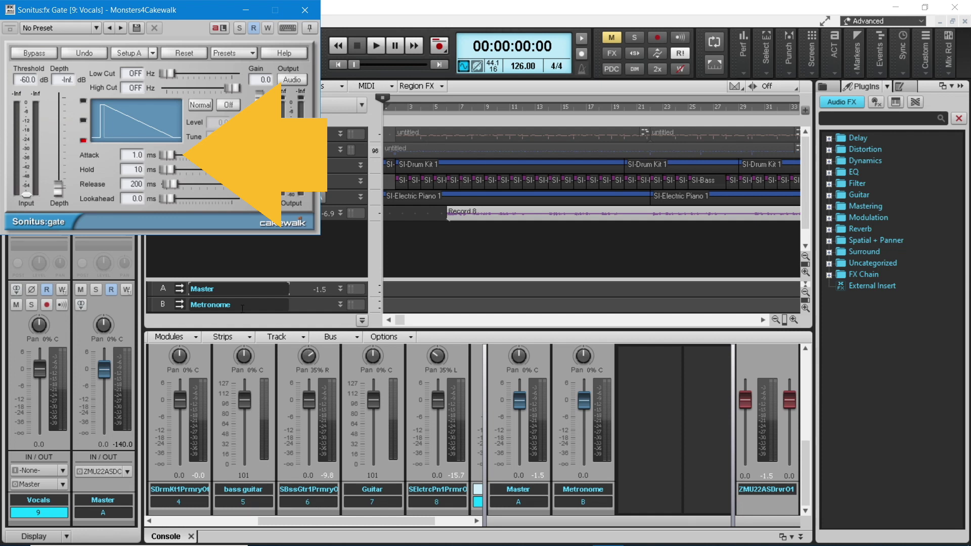
# Set the Sonitus Gate's attack to 20.1 ms and its release to 20 ms.
pyautogui.moveTo(168, 156); pyautogui.dragTo(169, 155)
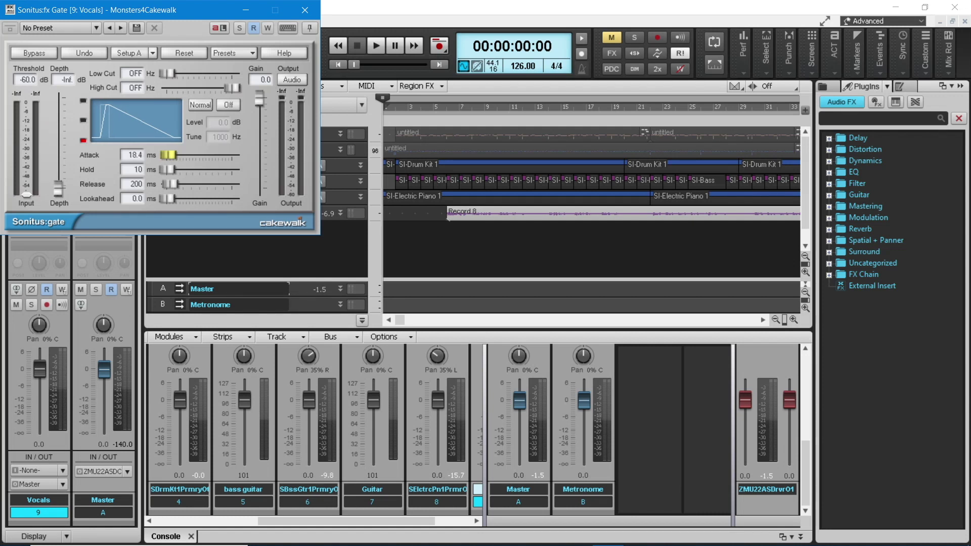
pyautogui.moveTo(169, 155); pyautogui.dragTo(170, 155)
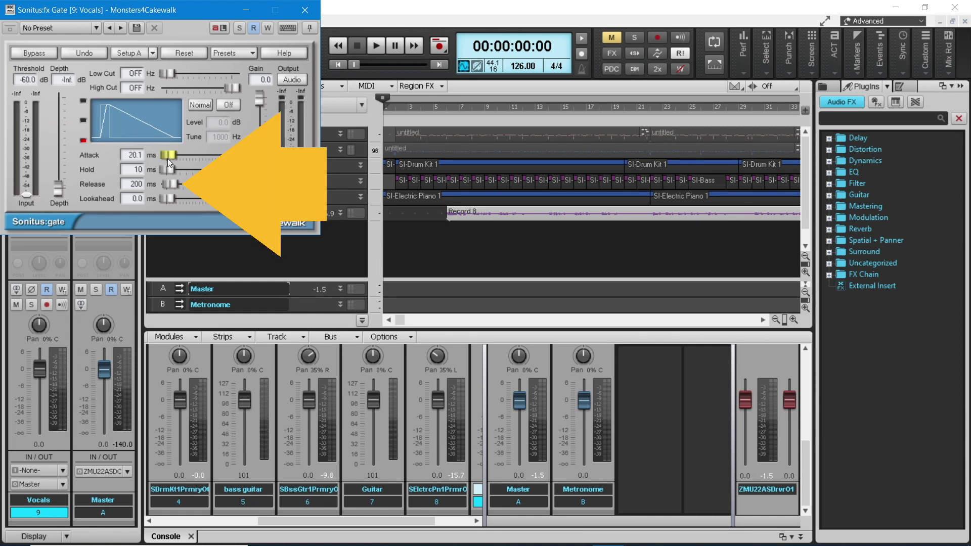
pyautogui.moveTo(168, 184); pyautogui.dragTo(163, 183)
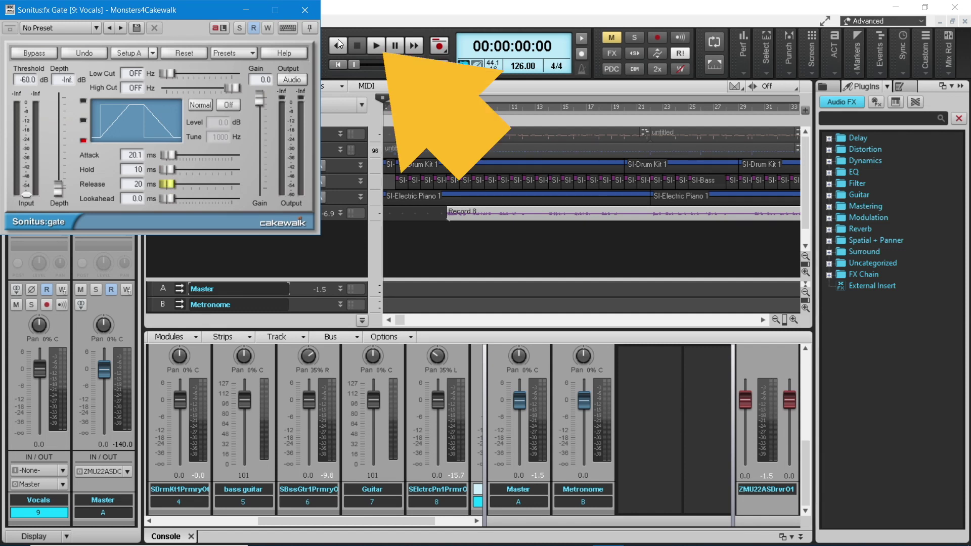
# Audition the vocals, then raise the gate threshold from -60 to -40.0 dB.
pyautogui.click(376, 46)
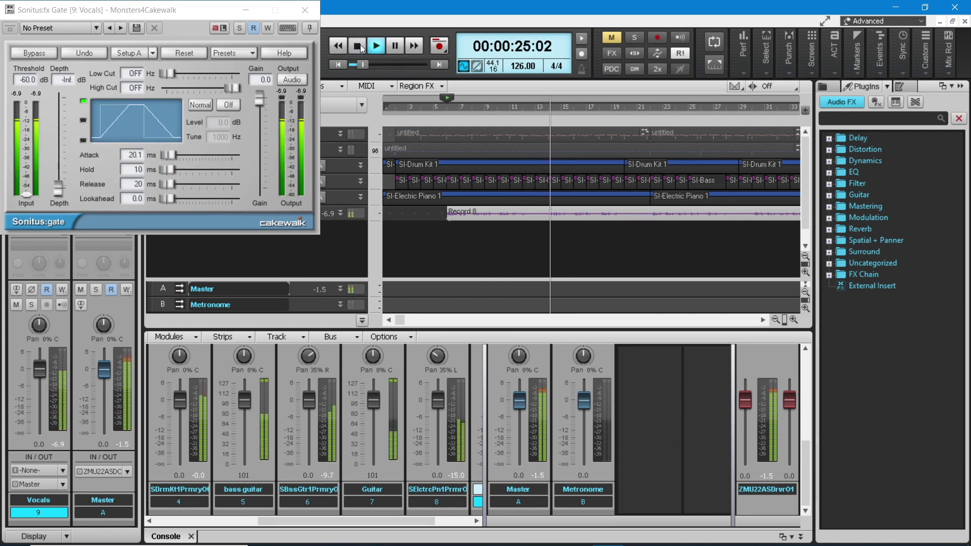
pyautogui.click(358, 45)
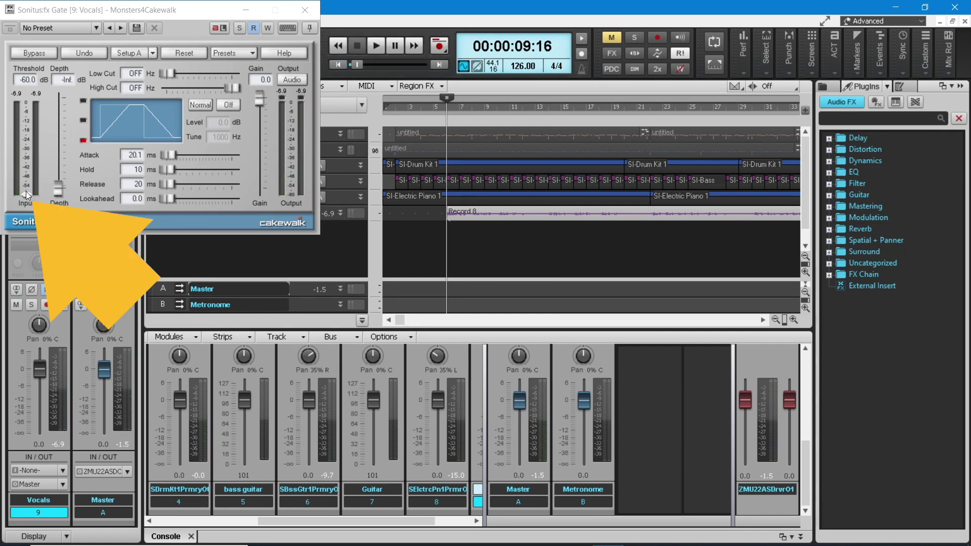
pyautogui.moveTo(24, 193); pyautogui.dragTo(26, 161)
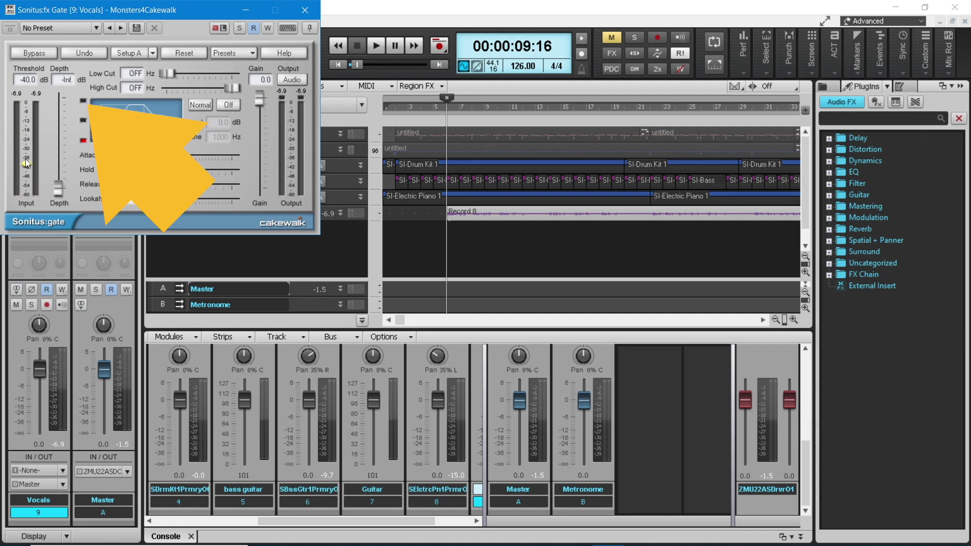
# Audition the new threshold, set gate lookahead to 2.0 ms, and close the gate window.
pyautogui.click(378, 47)
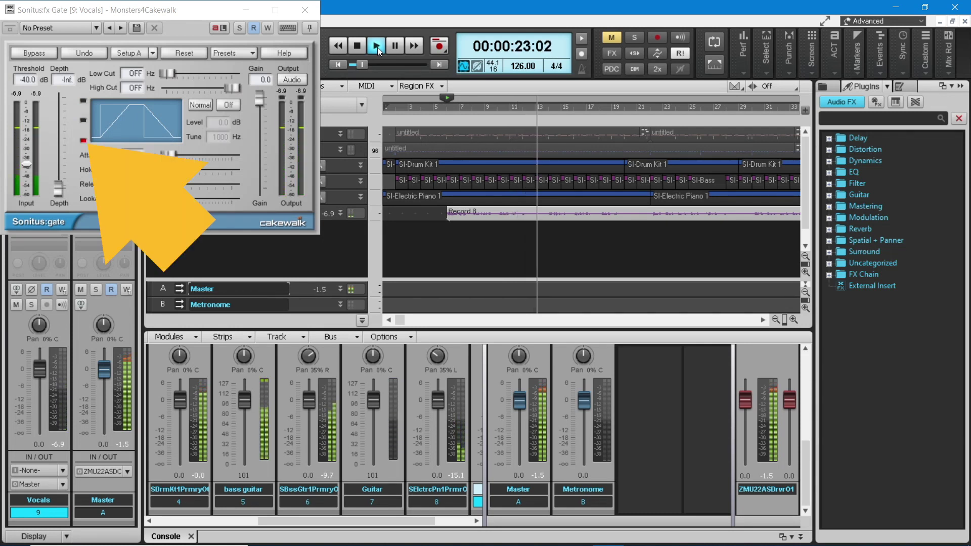
pyautogui.click(365, 45)
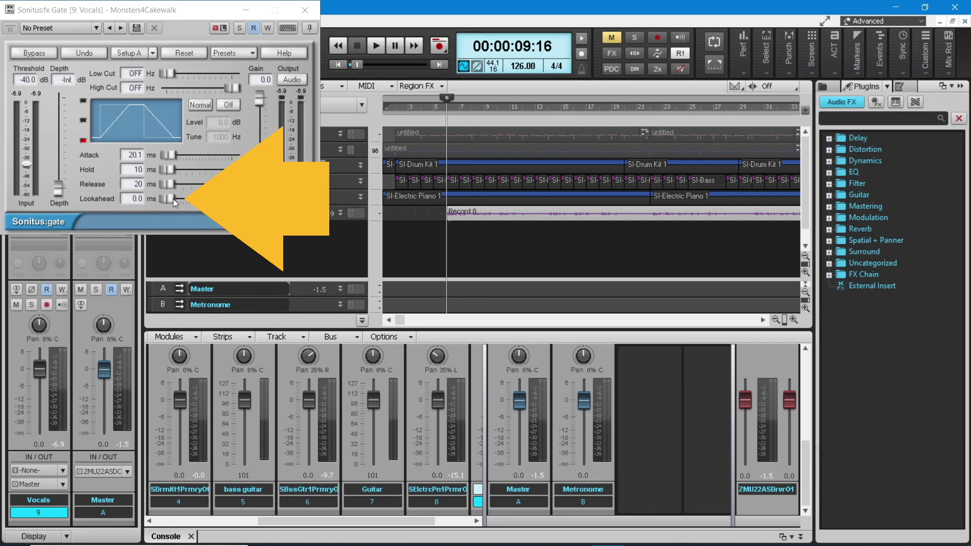
pyautogui.moveTo(173, 199); pyautogui.dragTo(178, 198)
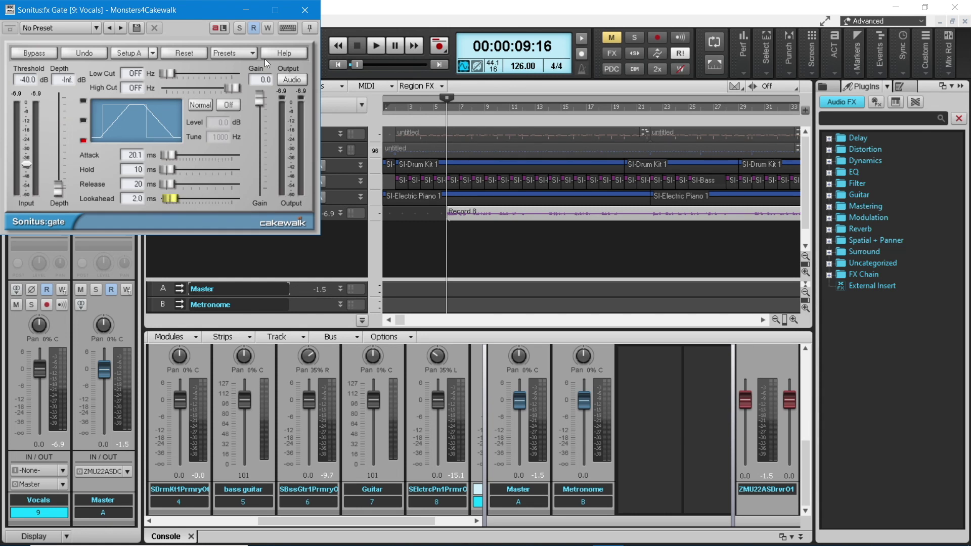
pyautogui.click(303, 11)
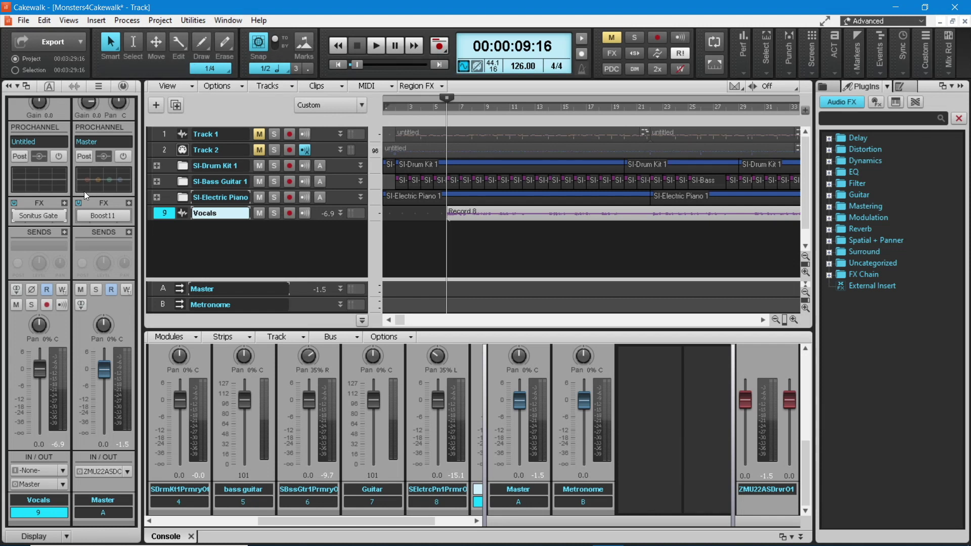
pyautogui.doubleClick(50, 217)
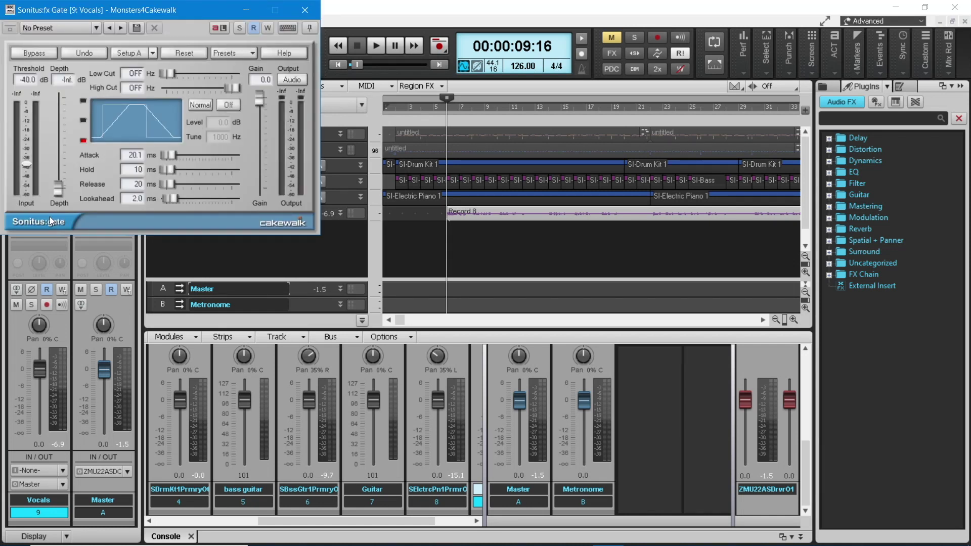
pyautogui.click(304, 13)
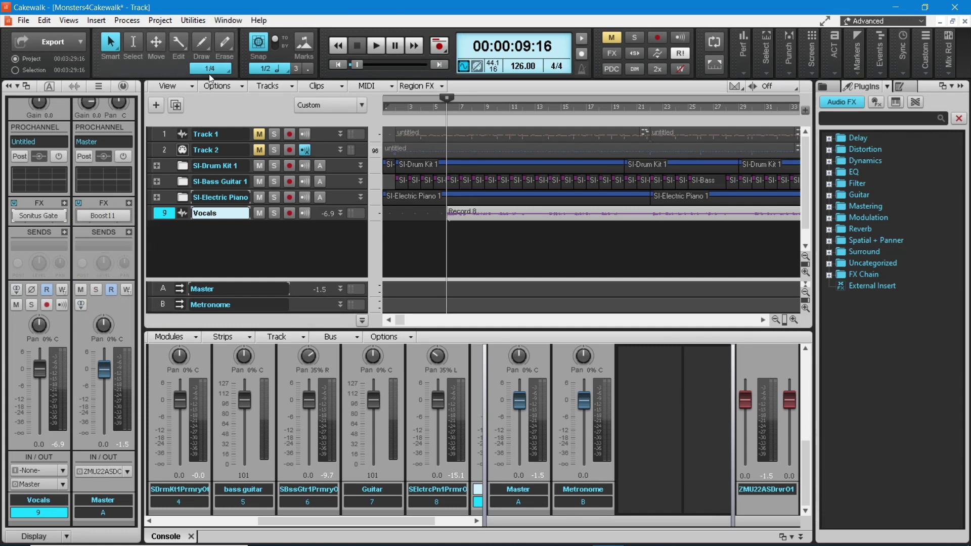
# Insert a Sonitus Compressor from Audio FX > Dynamics after the gate on Vocals.
pyautogui.click(65, 203)
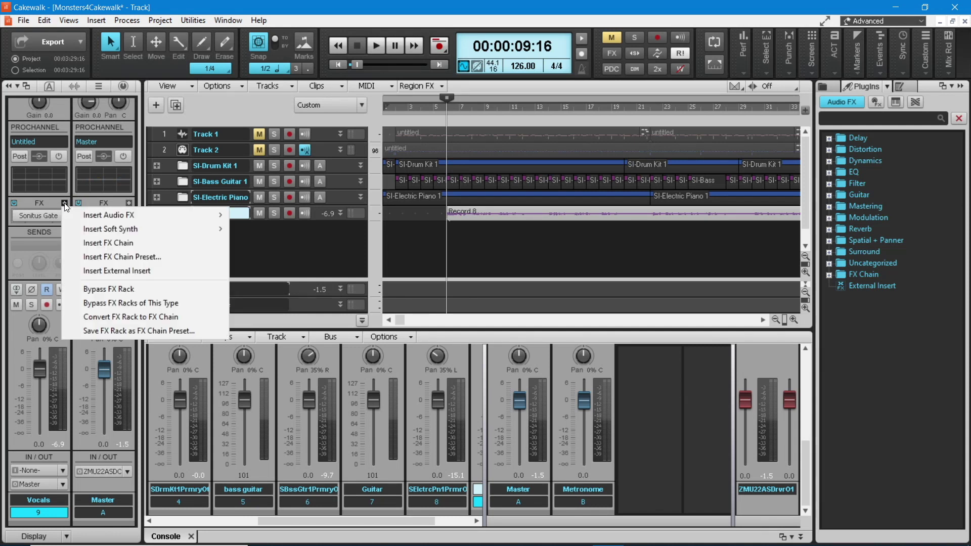
pyautogui.moveTo(81, 217)
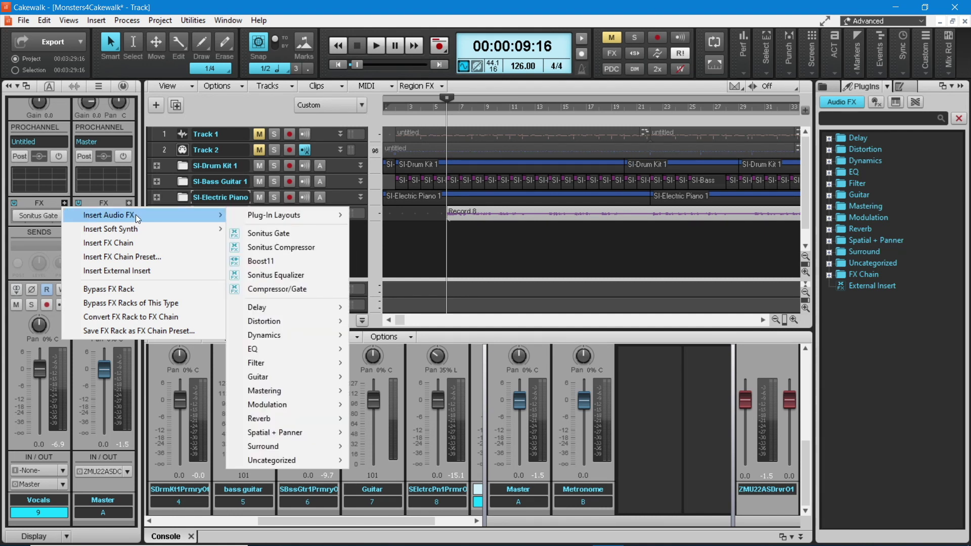
pyautogui.moveTo(246, 223)
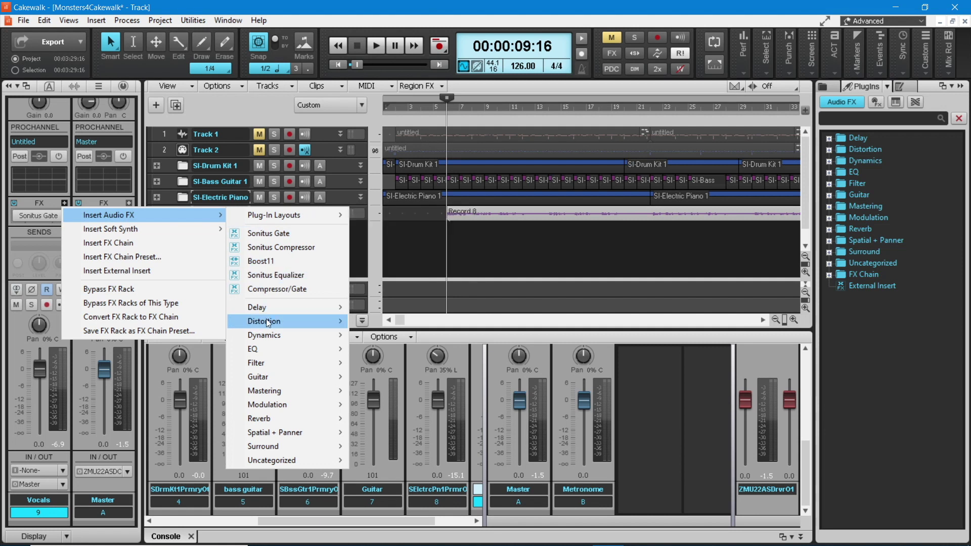
pyautogui.moveTo(267, 335)
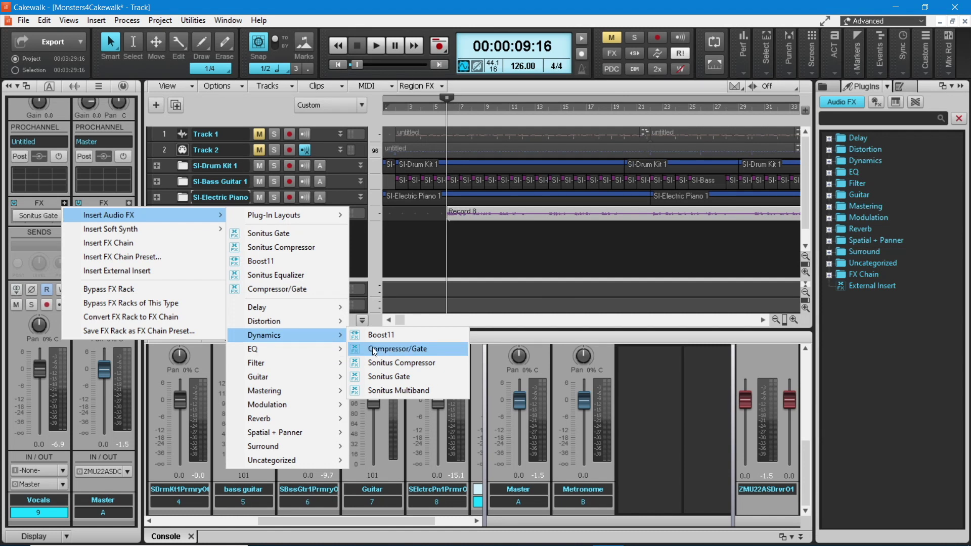
pyautogui.click(383, 363)
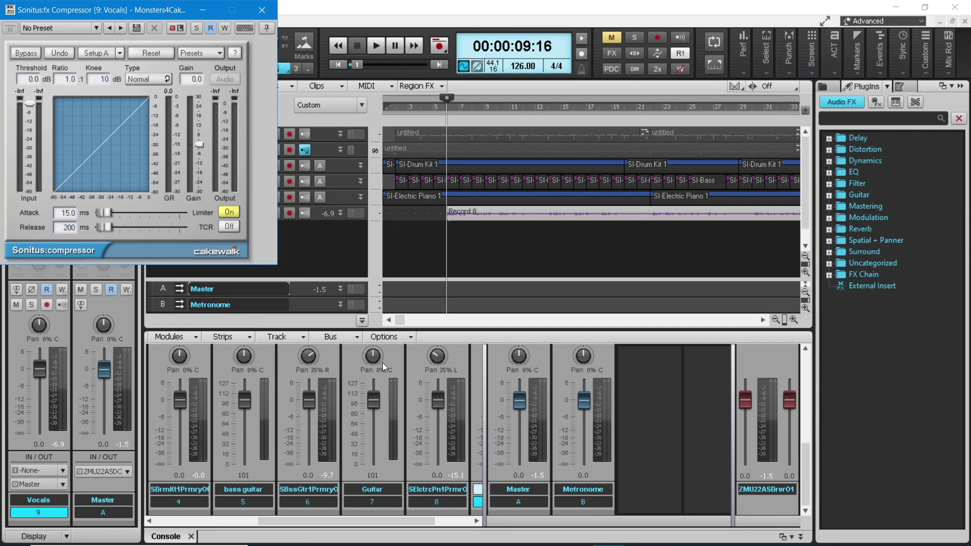
# Load the compressor's 'Vocals (GR 4-10dB)' preset (threshold -12 dB, ratio 6:1).
pyautogui.click(96, 28)
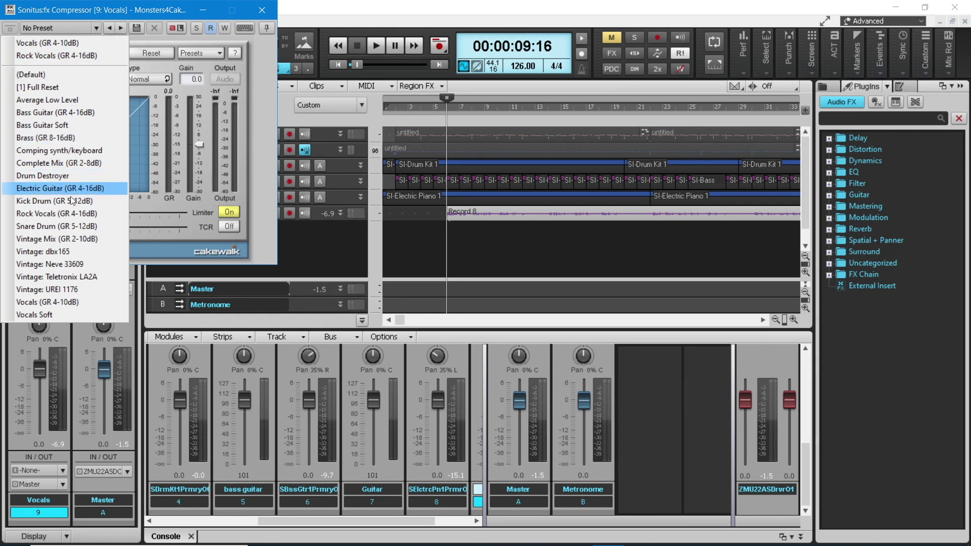
pyautogui.click(69, 301)
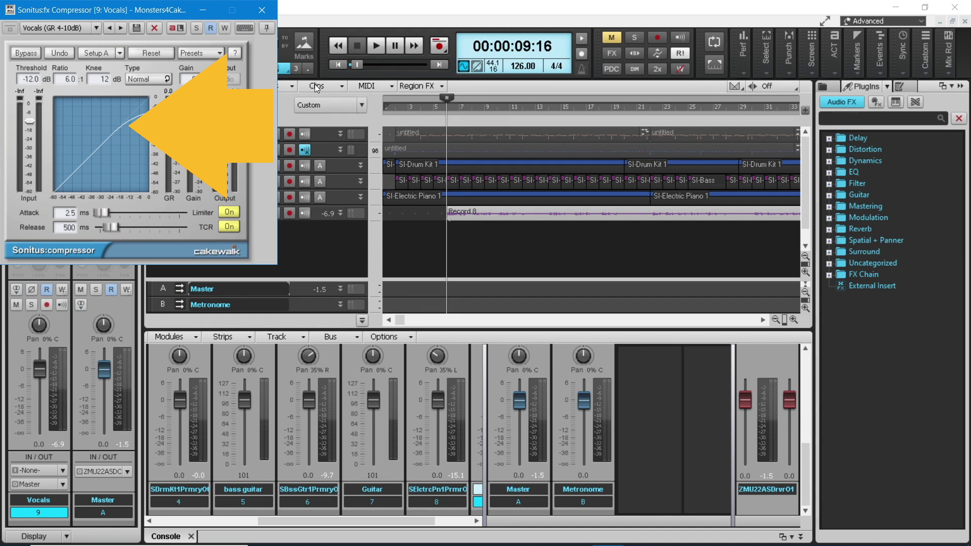
pyautogui.click(377, 49)
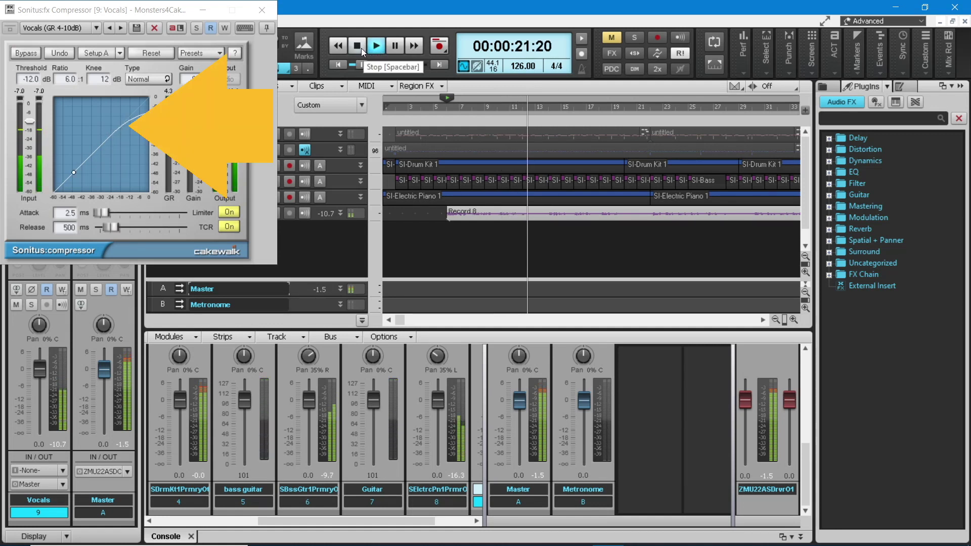
pyautogui.click(357, 46)
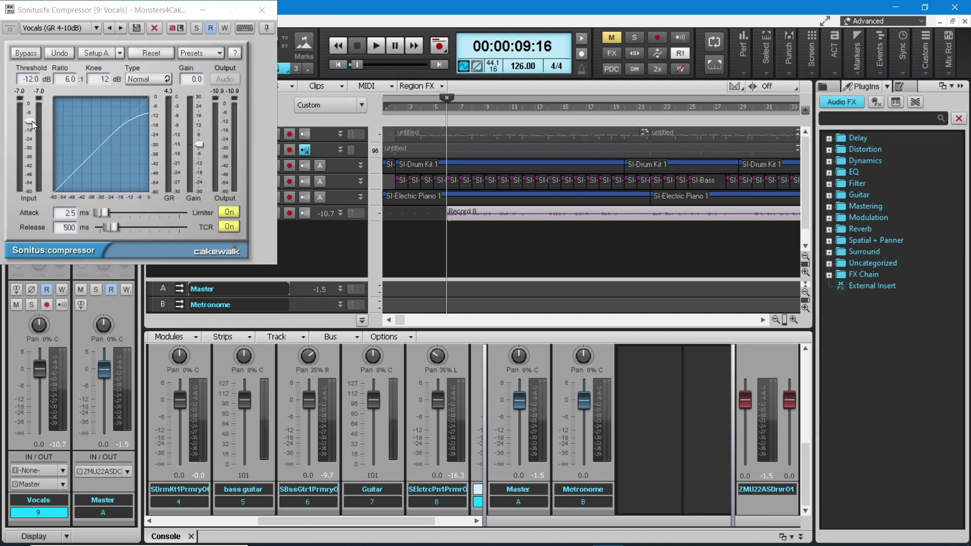
# Lower the compressor threshold, set its attack to about 19 ms, and close its window.
pyautogui.moveTo(32, 122)
pyautogui.mouseDown()
pyautogui.moveTo(30, 138)
pyautogui.moveTo(30, 121)
pyautogui.mouseUp()
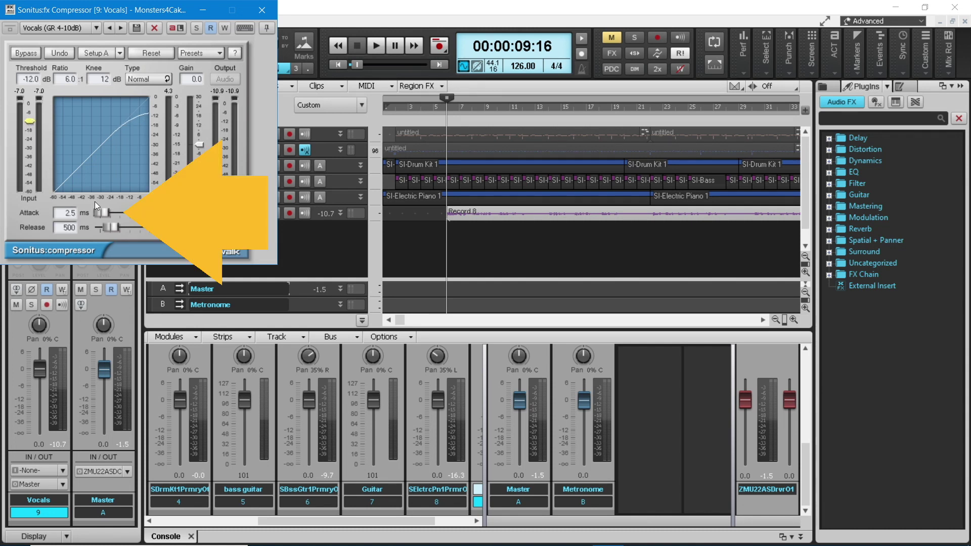
pyautogui.moveTo(103, 211); pyautogui.dragTo(108, 211)
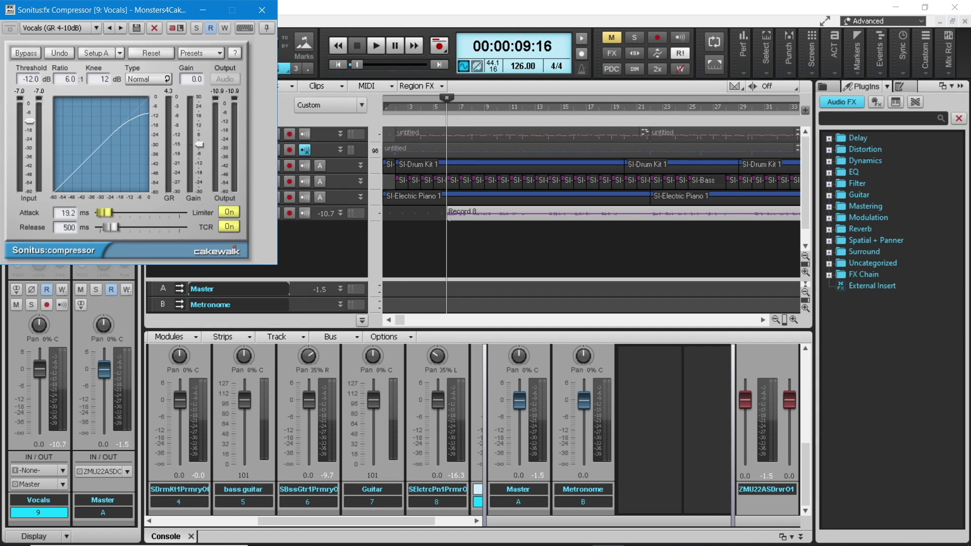
pyautogui.moveTo(107, 211)
pyautogui.mouseDown()
pyautogui.moveTo(110, 230)
pyautogui.moveTo(102, 227)
pyautogui.mouseUp()
pyautogui.click(261, 10)
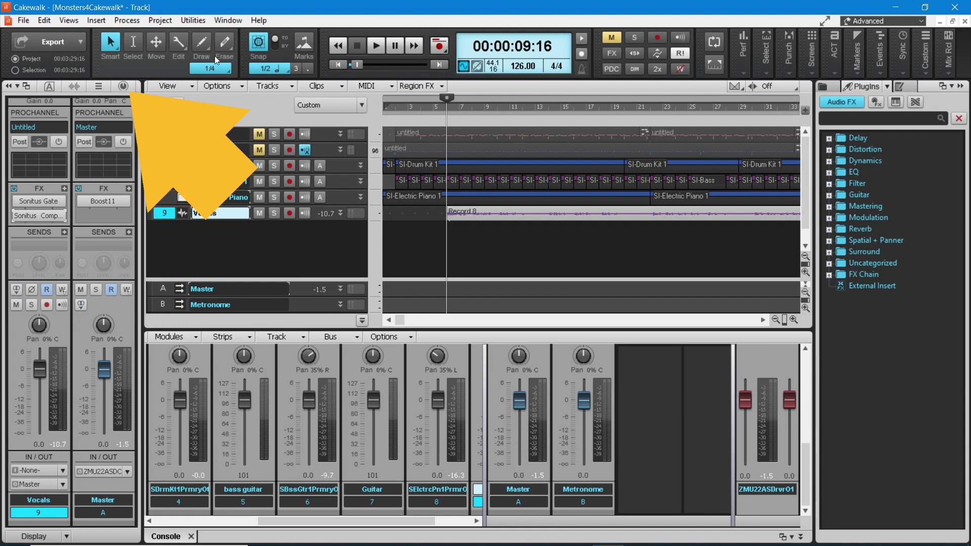
# Enable the Vocals ProChannel EQ with a high-pass low cut raised to 128, then play back.
pyautogui.click(127, 87)
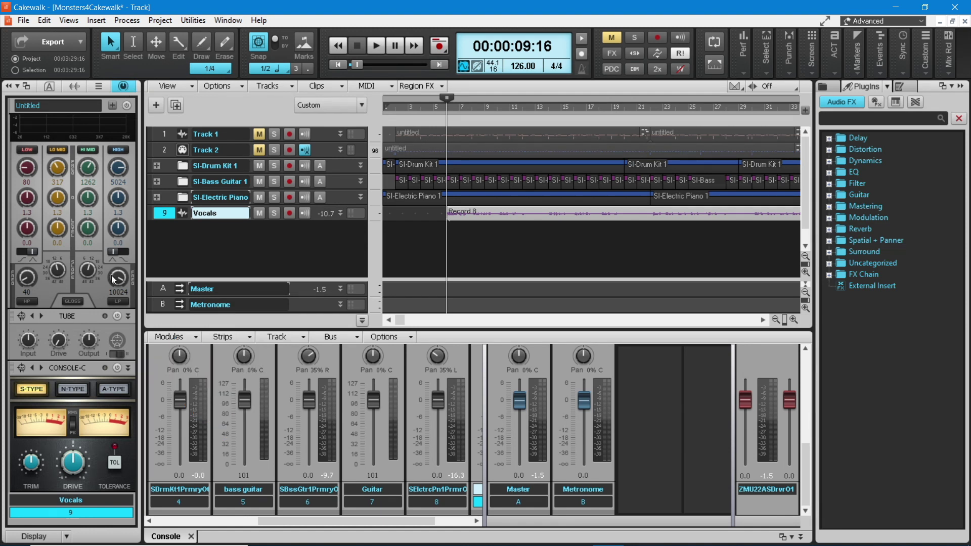
pyautogui.scroll(3, 129, 366)
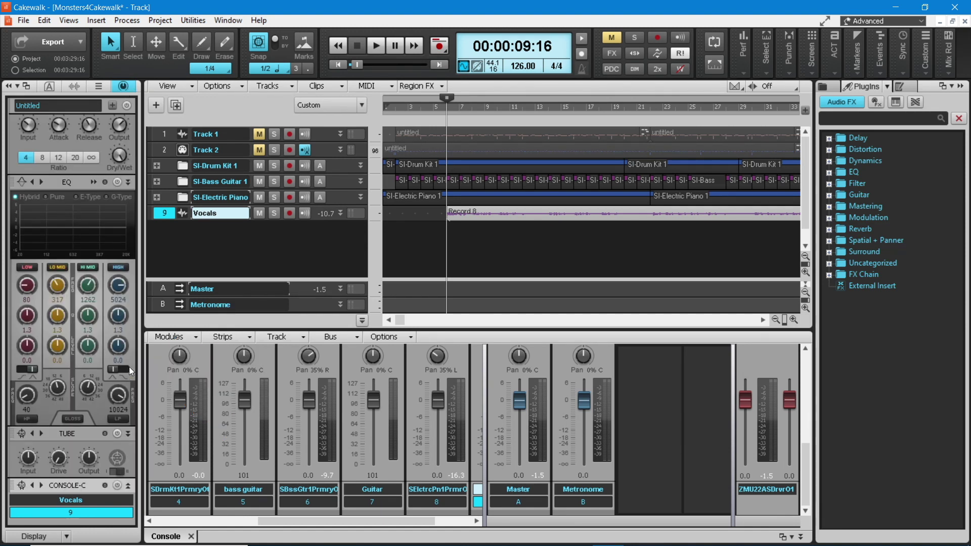
pyautogui.click(118, 181)
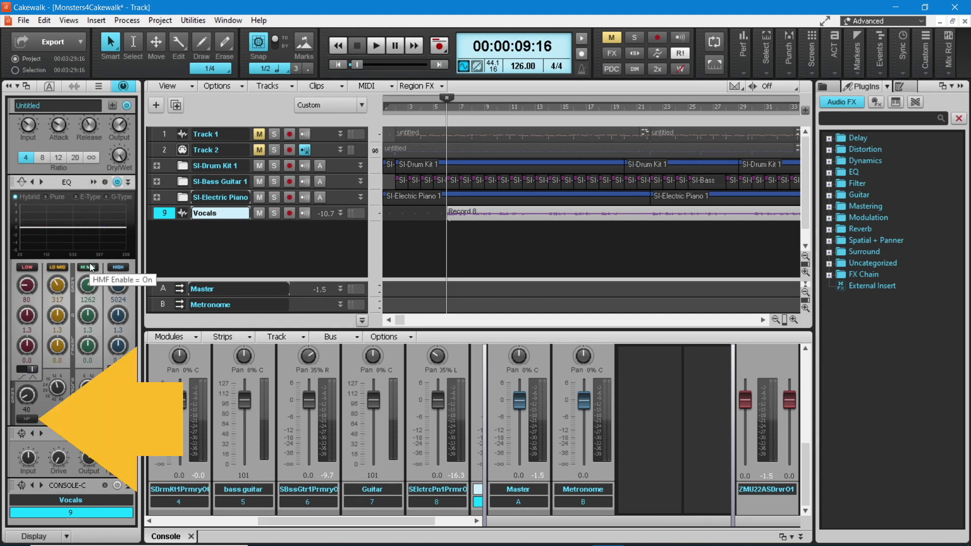
pyautogui.click(30, 420)
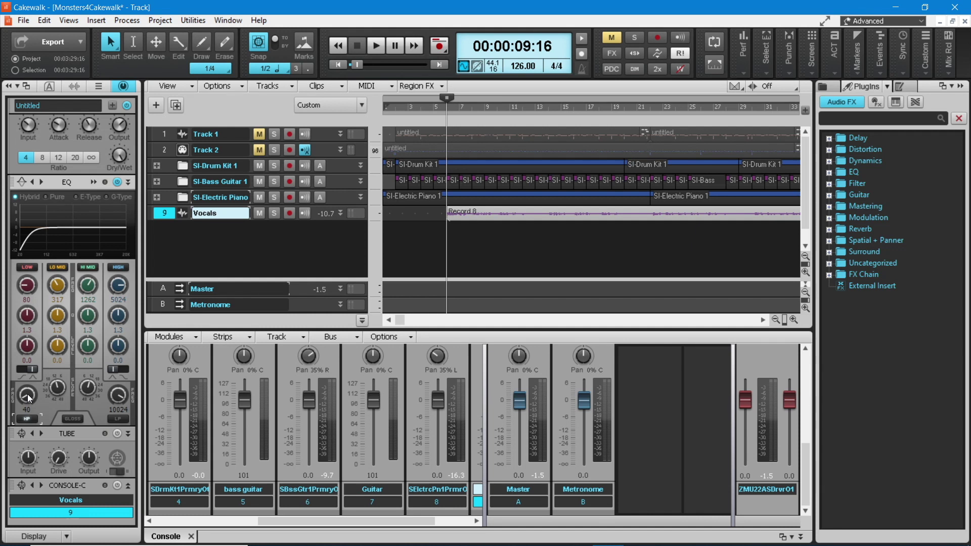
pyautogui.moveTo(27, 393); pyautogui.dragTo(27, 372)
pyautogui.click(376, 44)
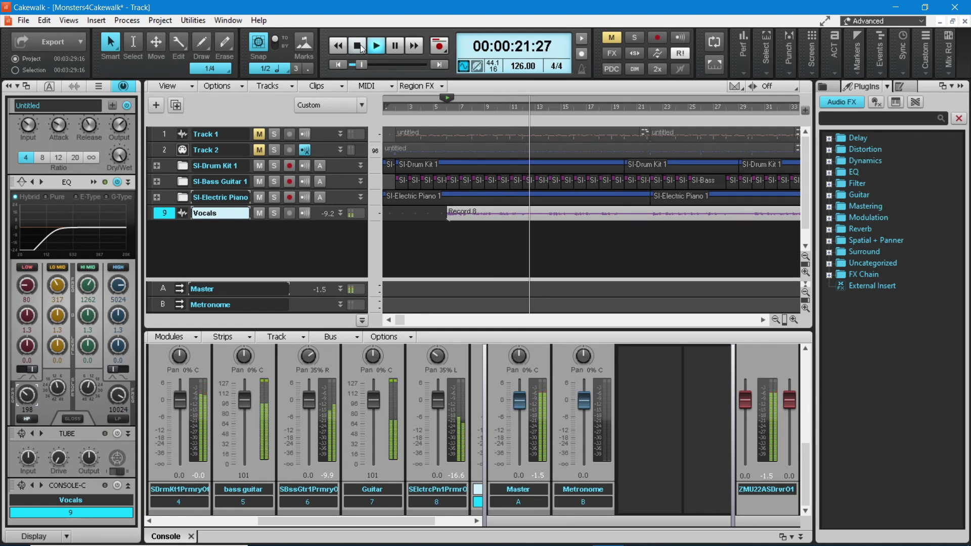
# Enable the EQ's low-pass high cut, lower its frequency, and audition the result.
pyautogui.click(360, 46)
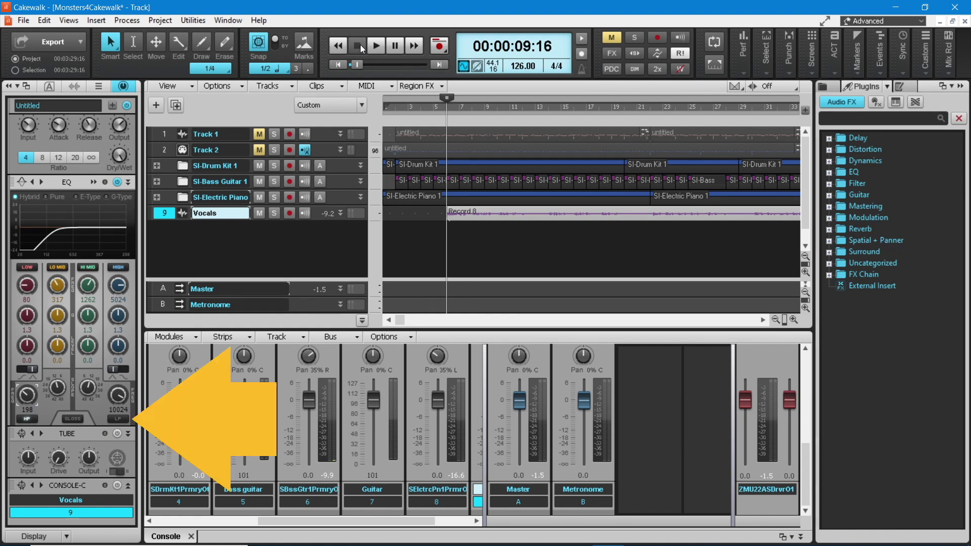
pyautogui.click(123, 418)
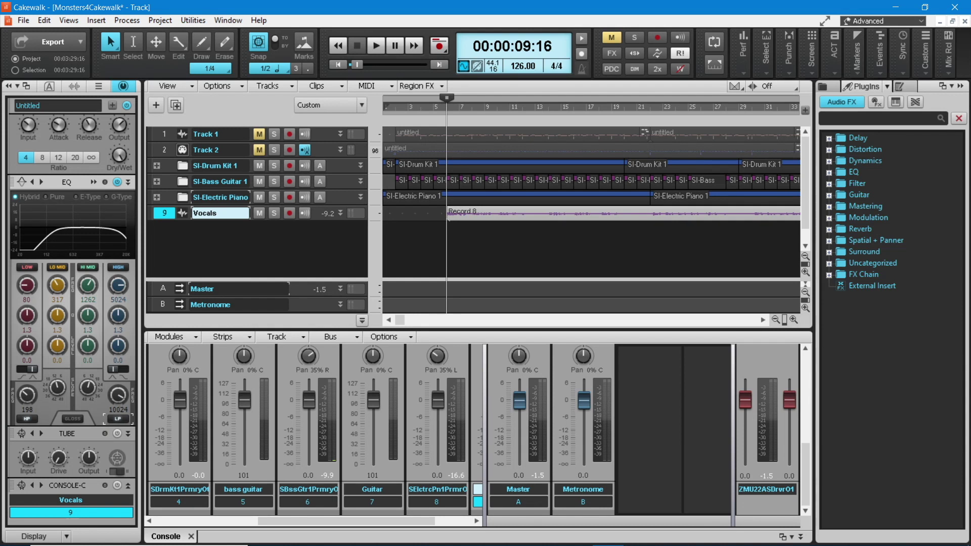
pyautogui.moveTo(117, 399); pyautogui.dragTo(118, 424)
pyautogui.click(376, 49)
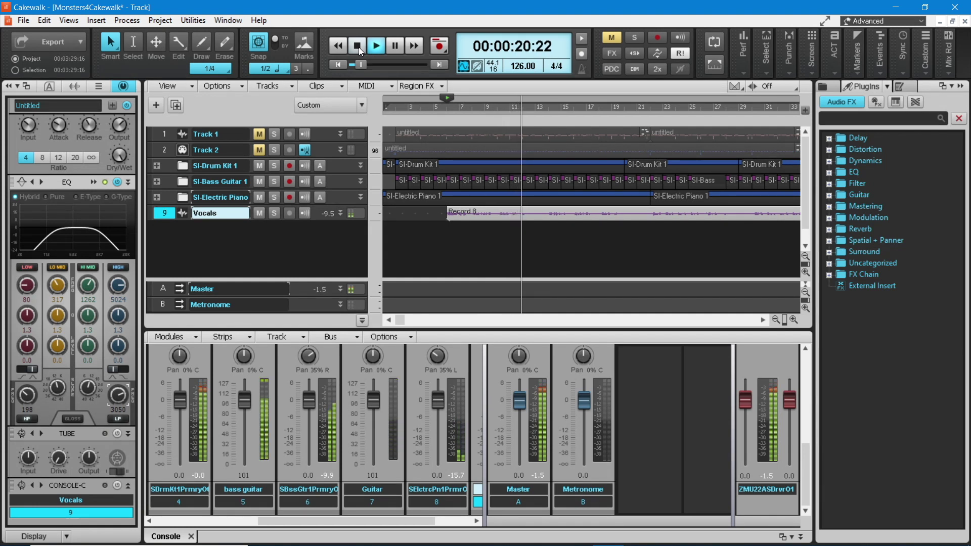
pyautogui.click(359, 47)
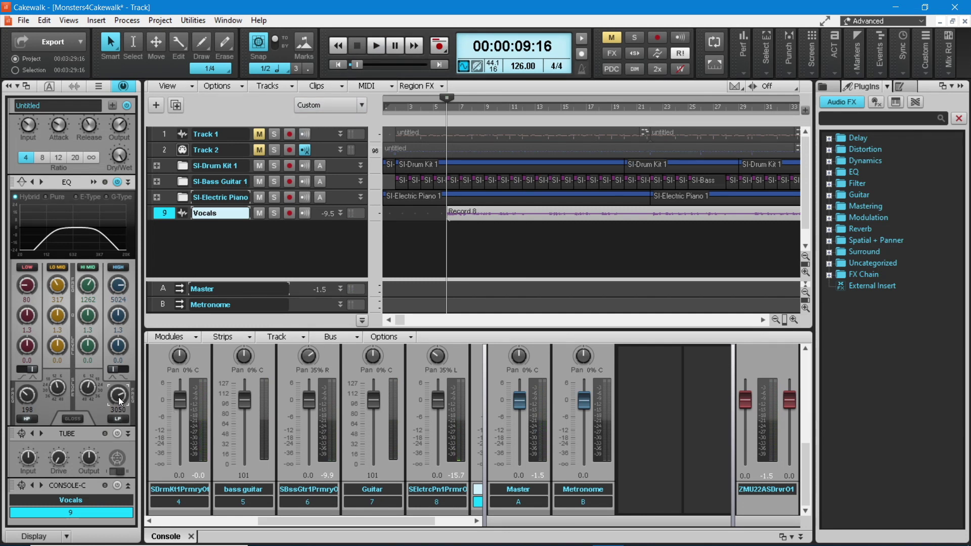
# Turn the high cut off again, raise the low cut to about 411, and play back.
pyautogui.scroll(5, 120, 400)
pyautogui.click(118, 419)
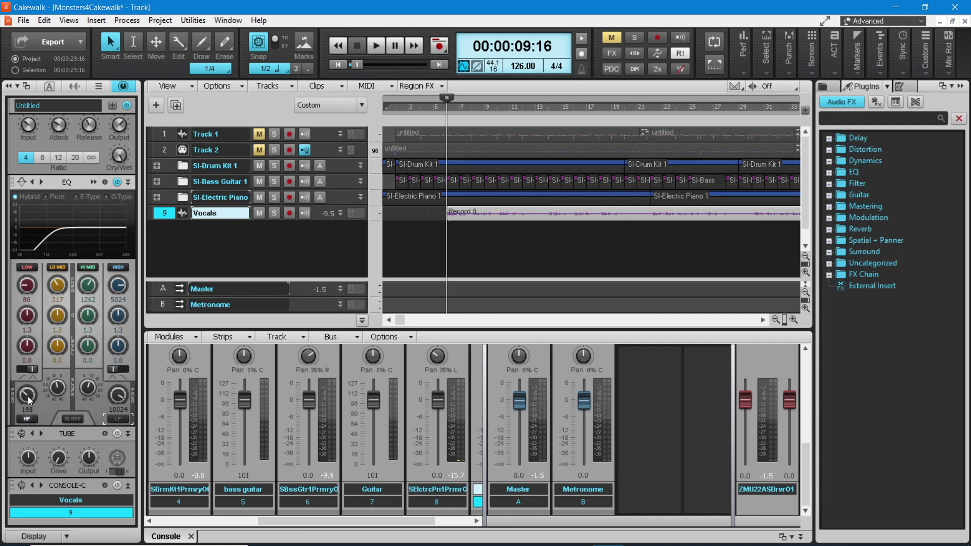
pyautogui.moveTo(28, 397); pyautogui.dragTo(28, 383)
pyautogui.click(378, 45)
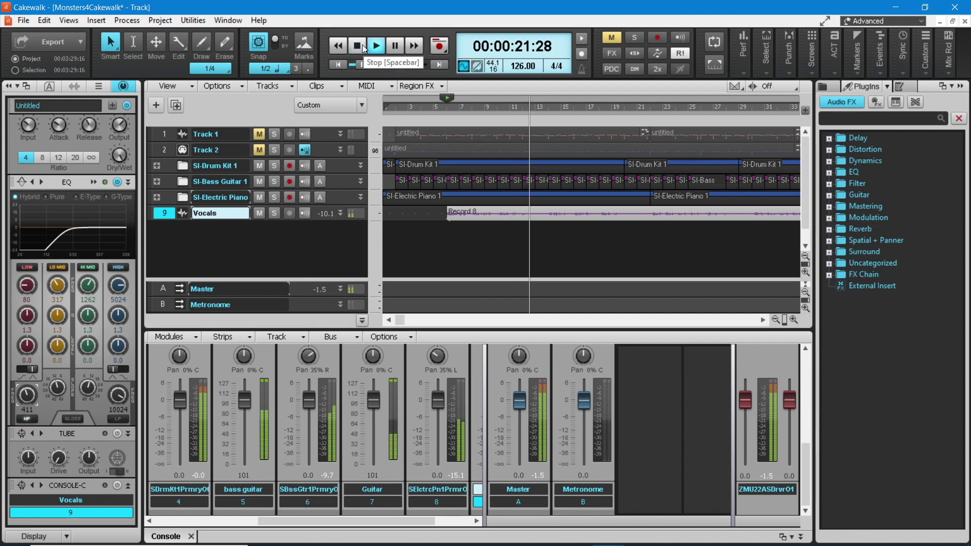
# Lower the high-pass low cut from 411 to about 203 Hz and narrow the high-mid Q to 10.
pyautogui.click(360, 44)
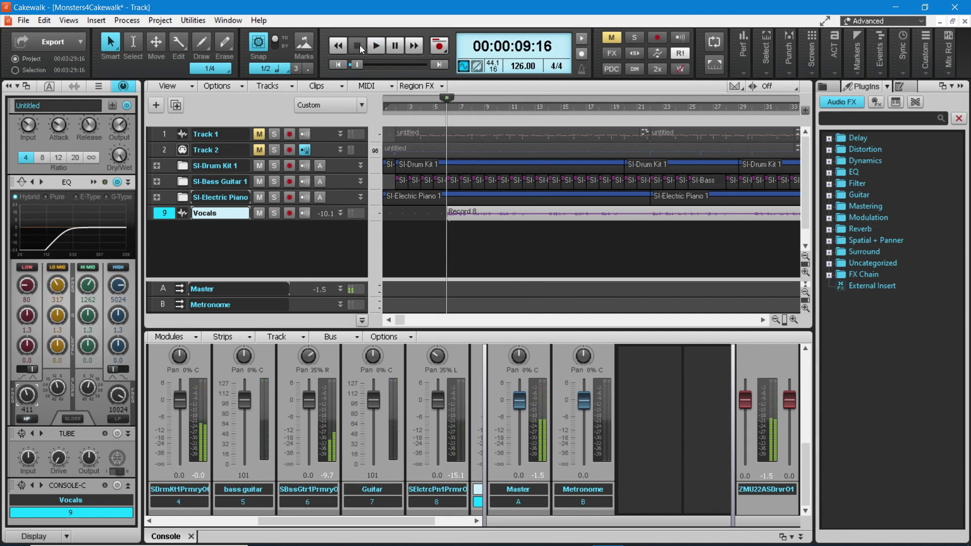
pyautogui.moveTo(27, 395)
pyautogui.mouseDown()
pyautogui.moveTo(27, 409)
pyautogui.moveTo(27, 397)
pyautogui.mouseUp()
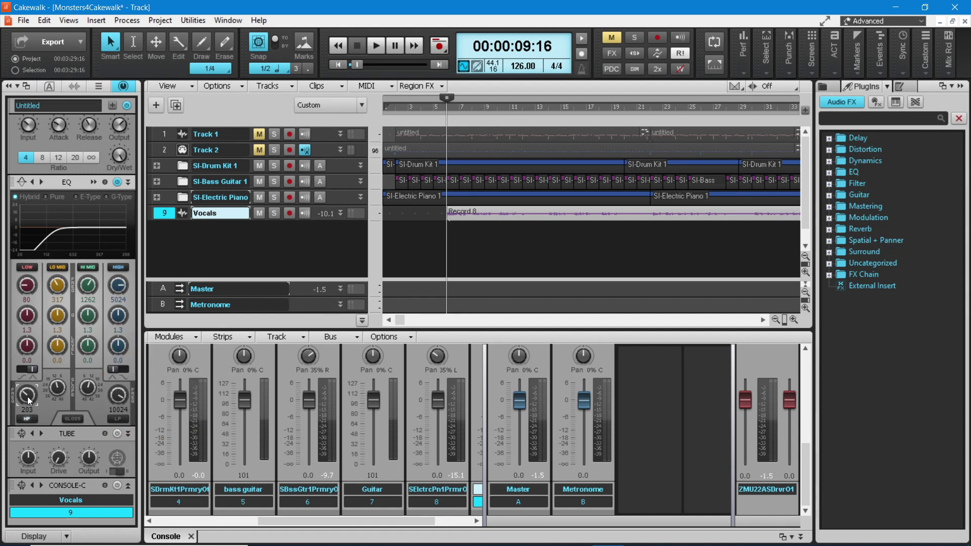
pyautogui.click(87, 317)
pyautogui.moveTo(88, 318); pyautogui.dragTo(87, 316)
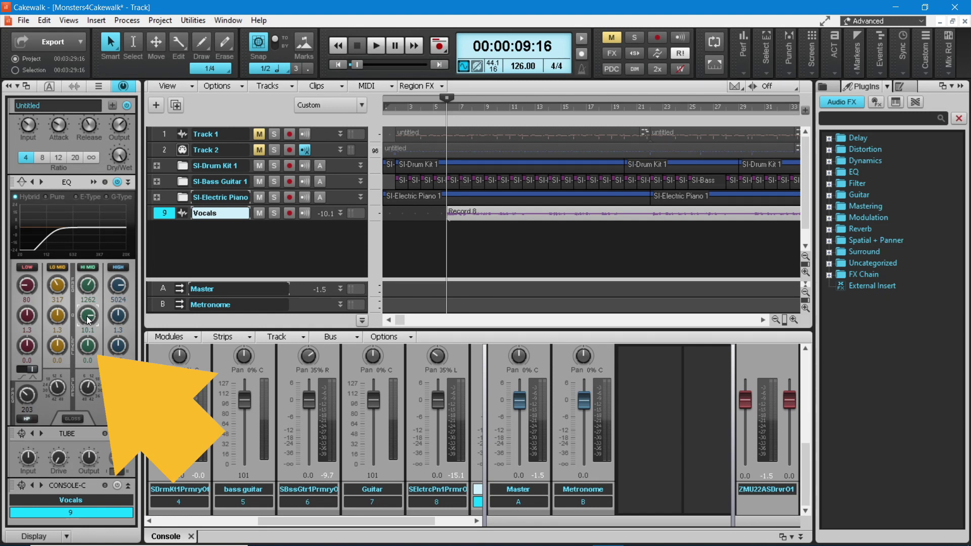
# Boost the high-mid band gain by about 4 dB and play the song briefly to audition it.
pyautogui.click(89, 349)
pyautogui.moveTo(89, 349); pyautogui.dragTo(89, 340)
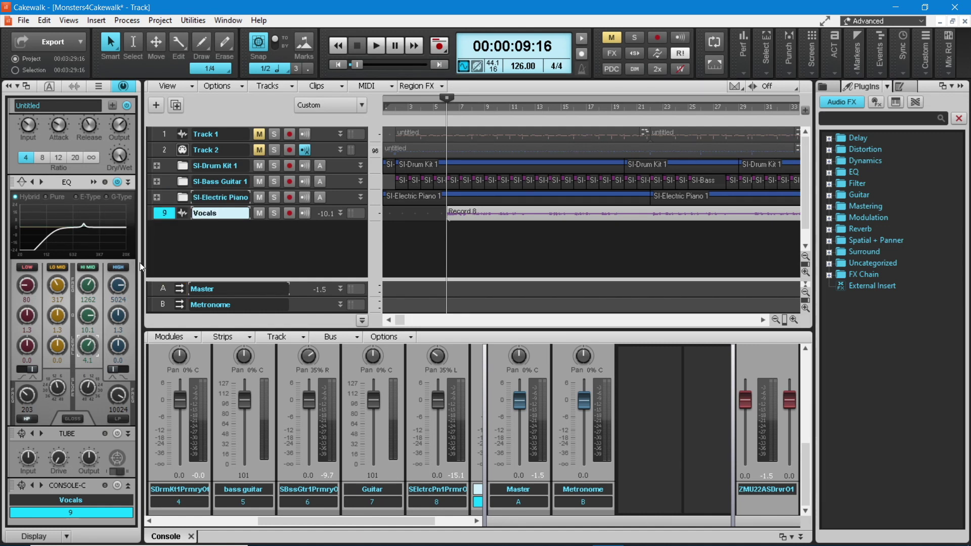
pyautogui.click(374, 45)
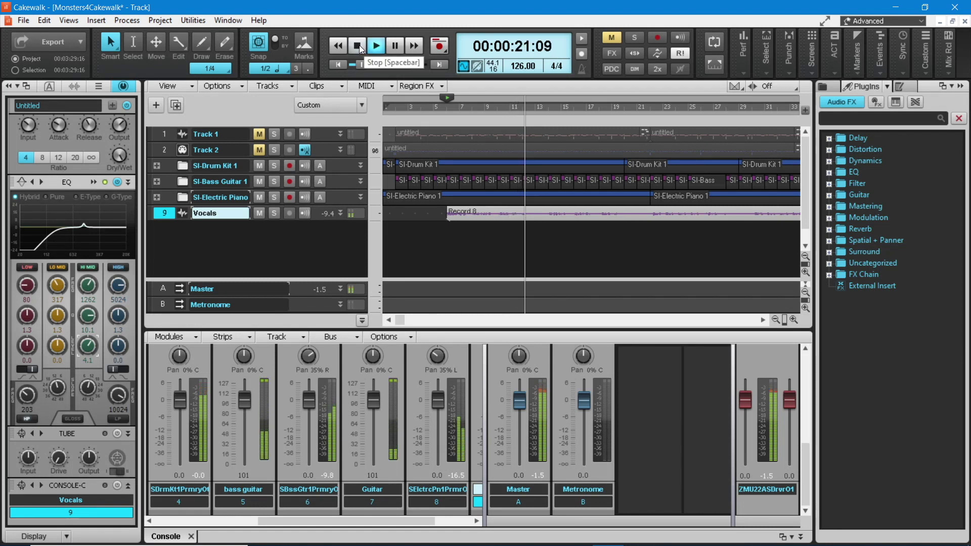
pyautogui.click(359, 46)
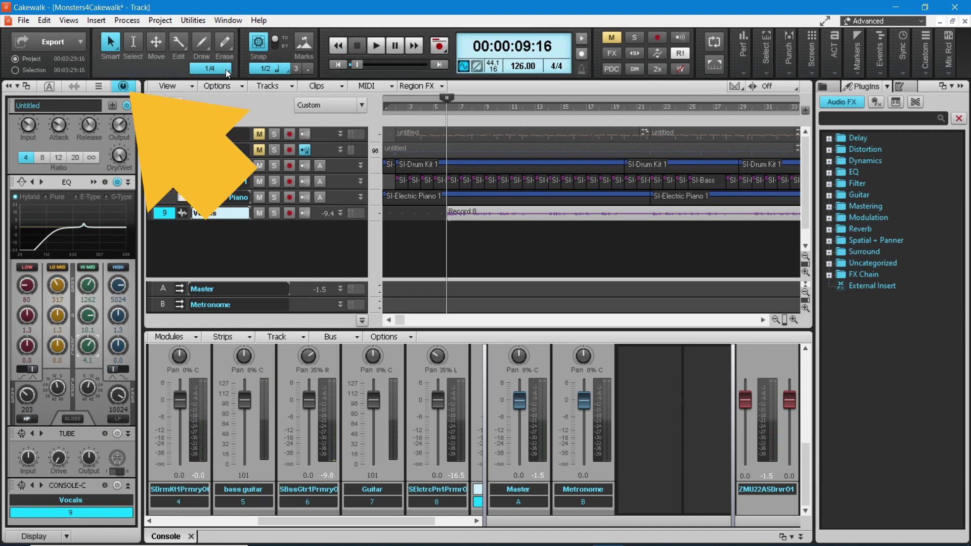
# Save the Vocals track as track template 'pop vox' in Audio Track Templates > Vocals.
pyautogui.click(125, 87)
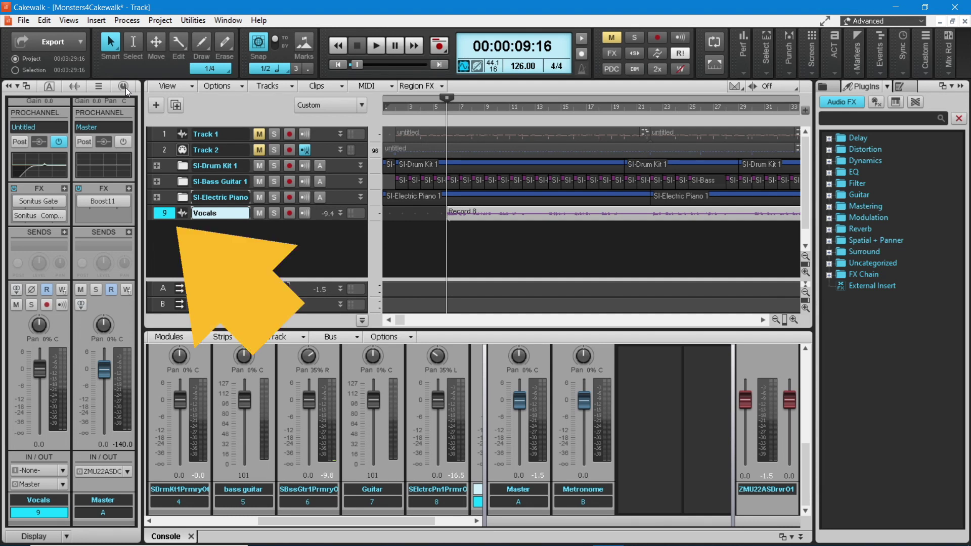
pyautogui.rightClick(164, 214)
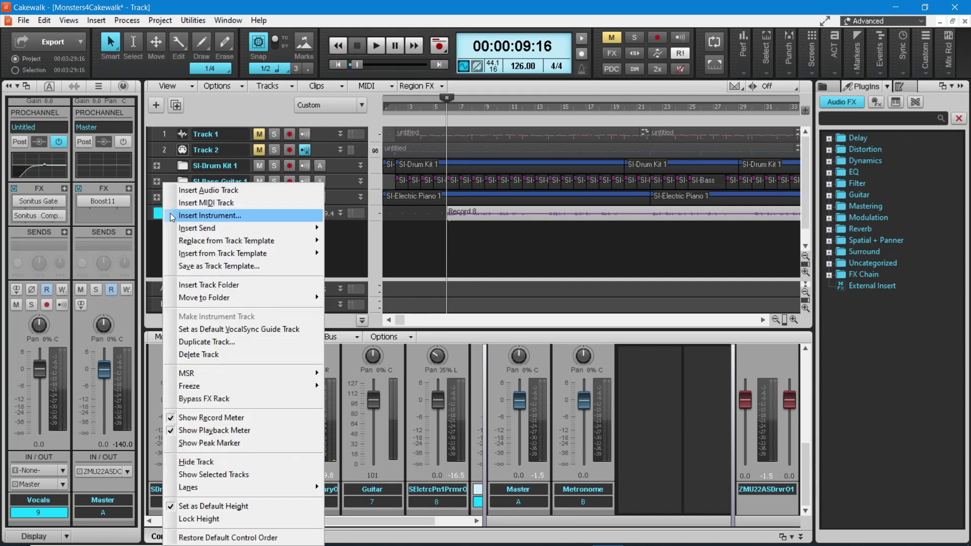
pyautogui.click(221, 267)
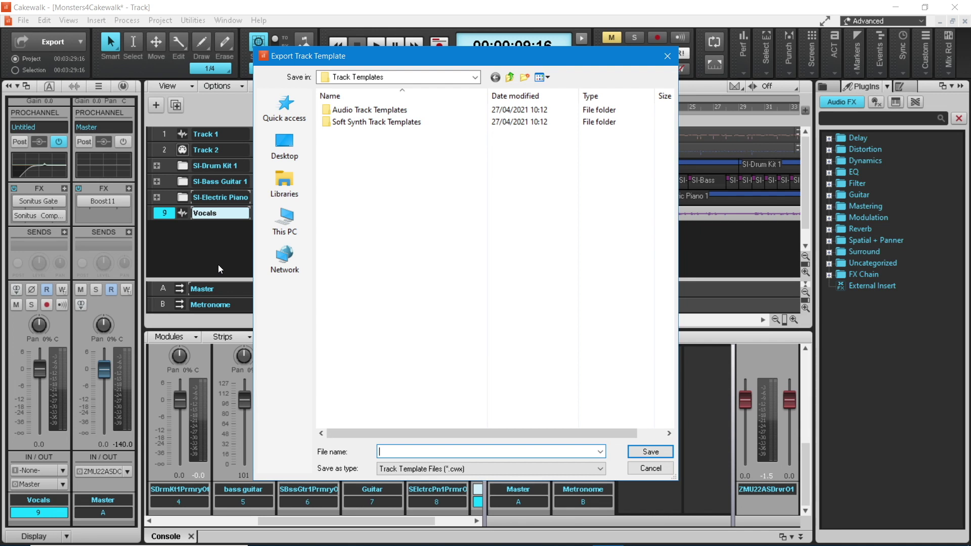
pyautogui.doubleClick(355, 110)
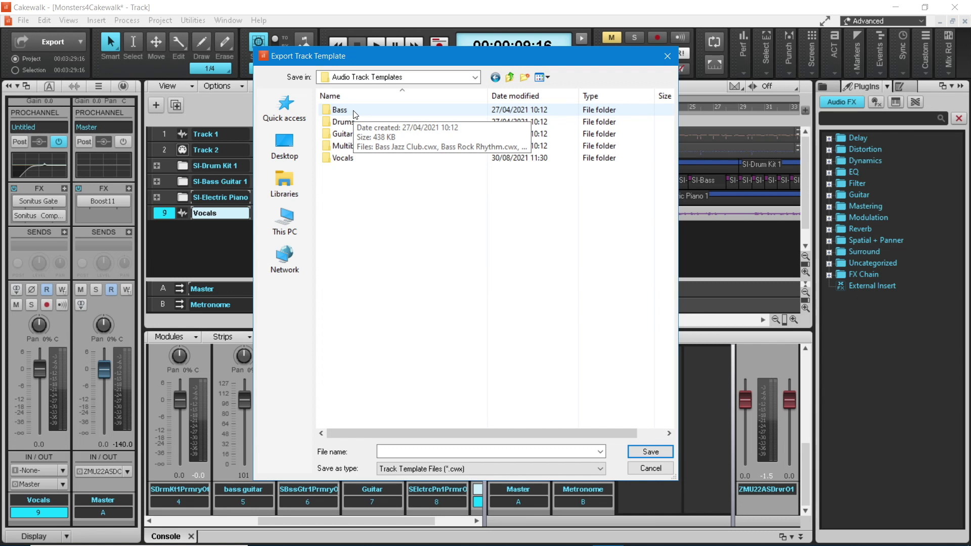
pyautogui.doubleClick(356, 158)
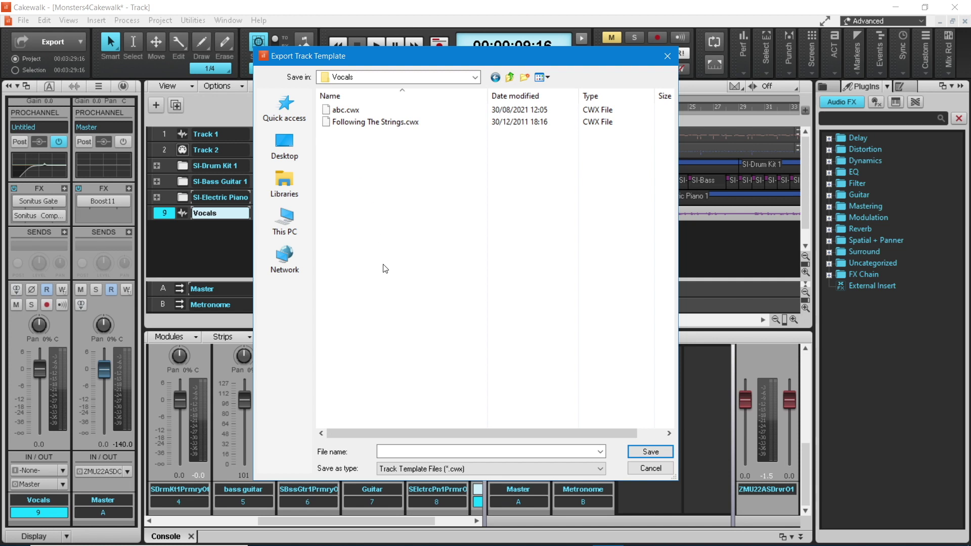
pyautogui.click(410, 450)
pyautogui.write('pop vox')
pyautogui.click(640, 452)
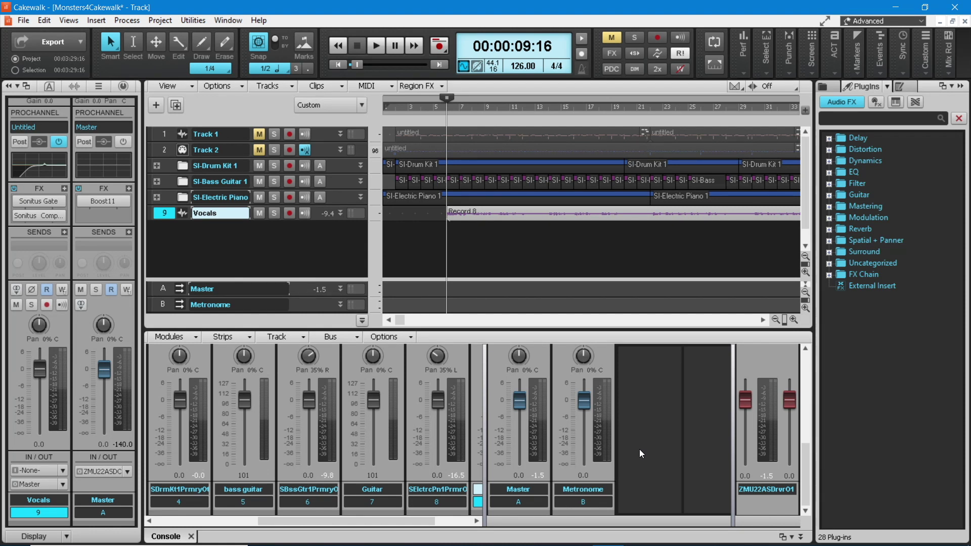
# Show the Insert from Track Template > Audio Track Templates > Vocals list, confirming 'pop vox' appears.
pyautogui.rightClick(186, 239)
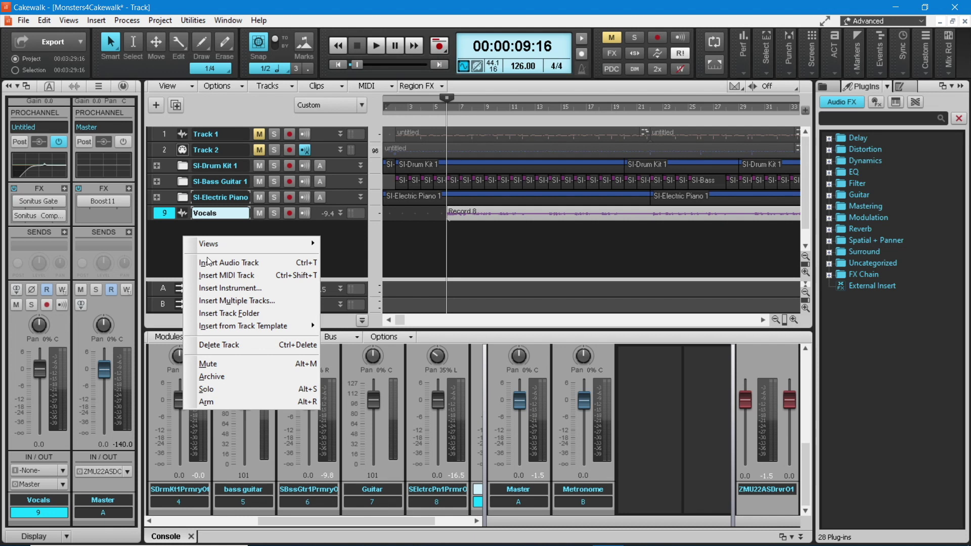
pyautogui.moveTo(229, 327)
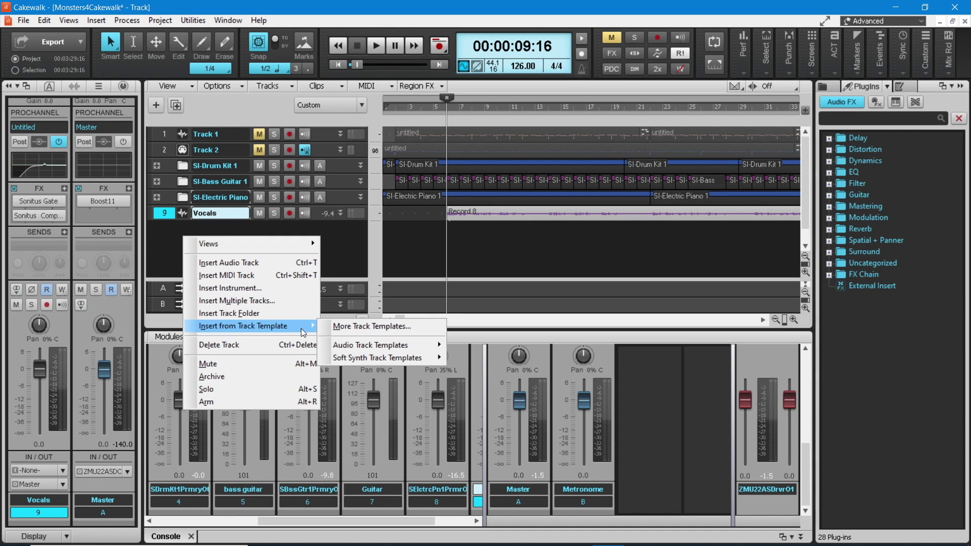
pyautogui.moveTo(352, 348)
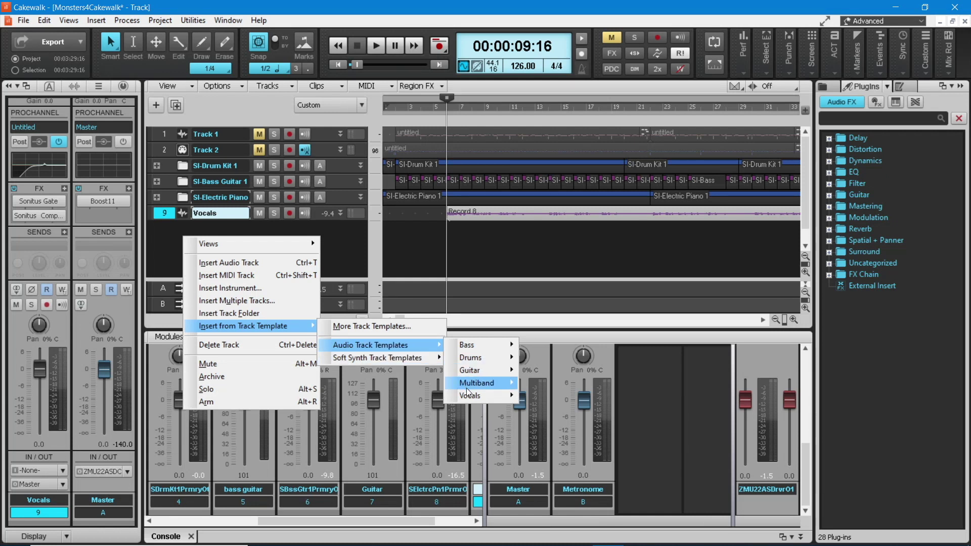
pyautogui.moveTo(471, 398)
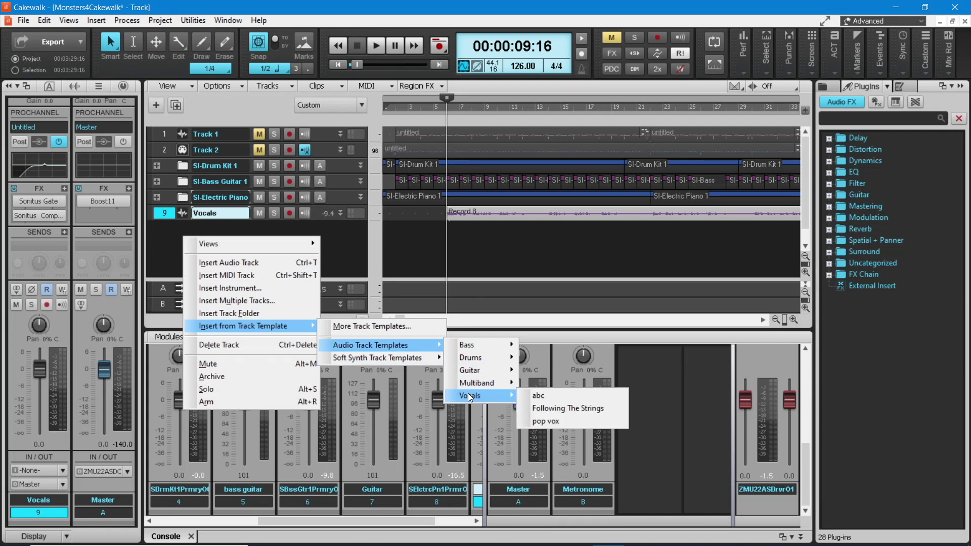